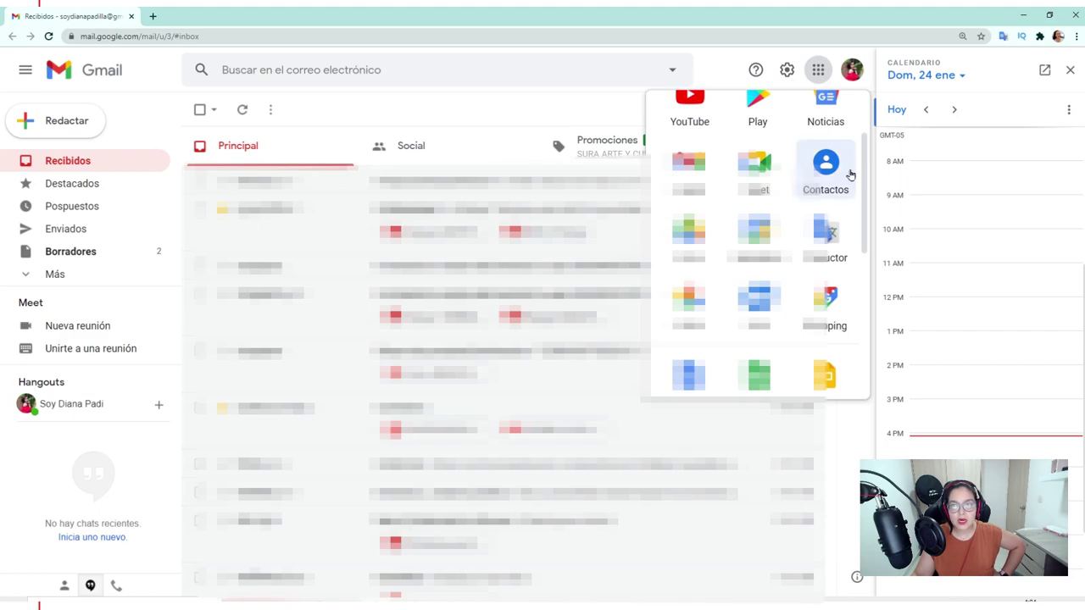
- Open Google Contacts from the list of Google apps
{"action": "scroll", "coordinate": [858, 172], "scroll_direction": "up", "scroll_amount": 3}
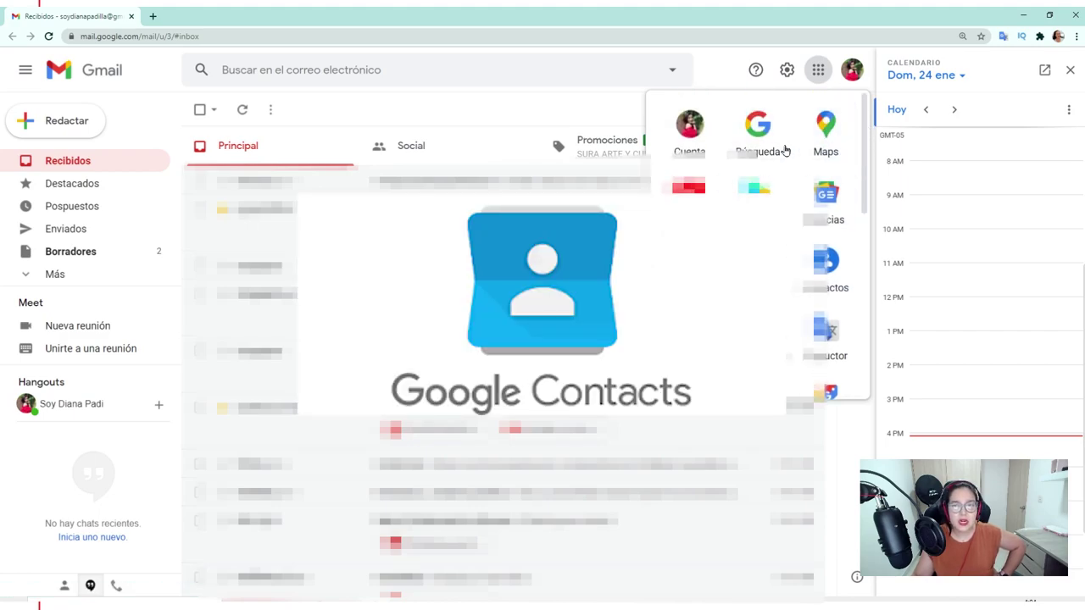
{"action": "scroll", "coordinate": [863, 169], "scroll_direction": "down", "scroll_amount": 3}
{"action": "scroll", "coordinate": [852, 255], "scroll_direction": "down", "scroll_amount": 3}
{"action": "scroll", "coordinate": [848, 212], "scroll_direction": "up", "scroll_amount": 4}
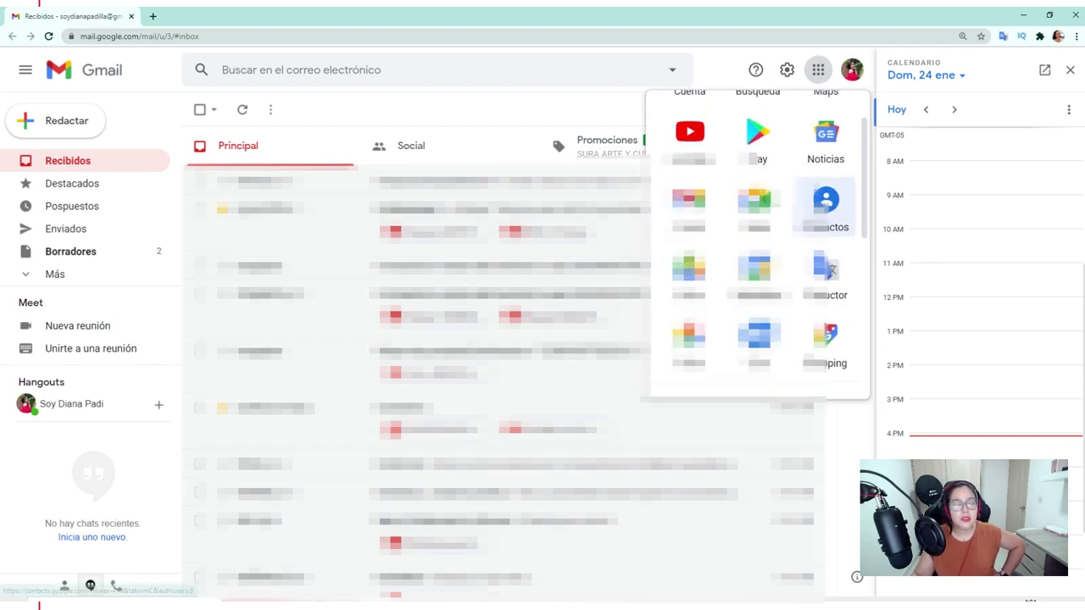
{"action": "left_click", "coordinate": [828, 204]}
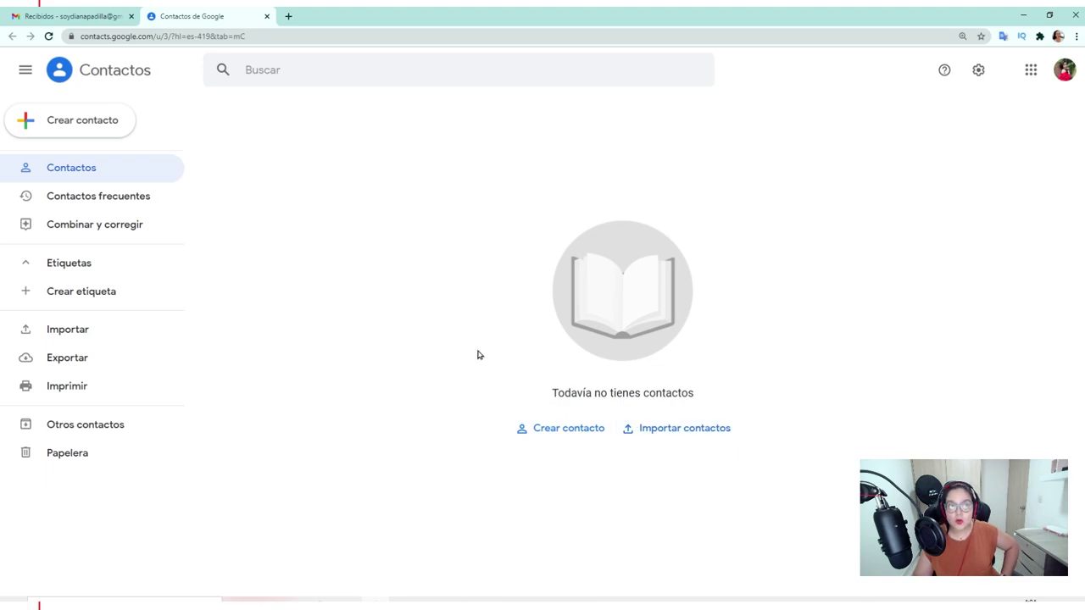
- Start creating several contacts at once and enter the three students' email addresses
{"action": "left_click", "coordinate": [565, 430]}
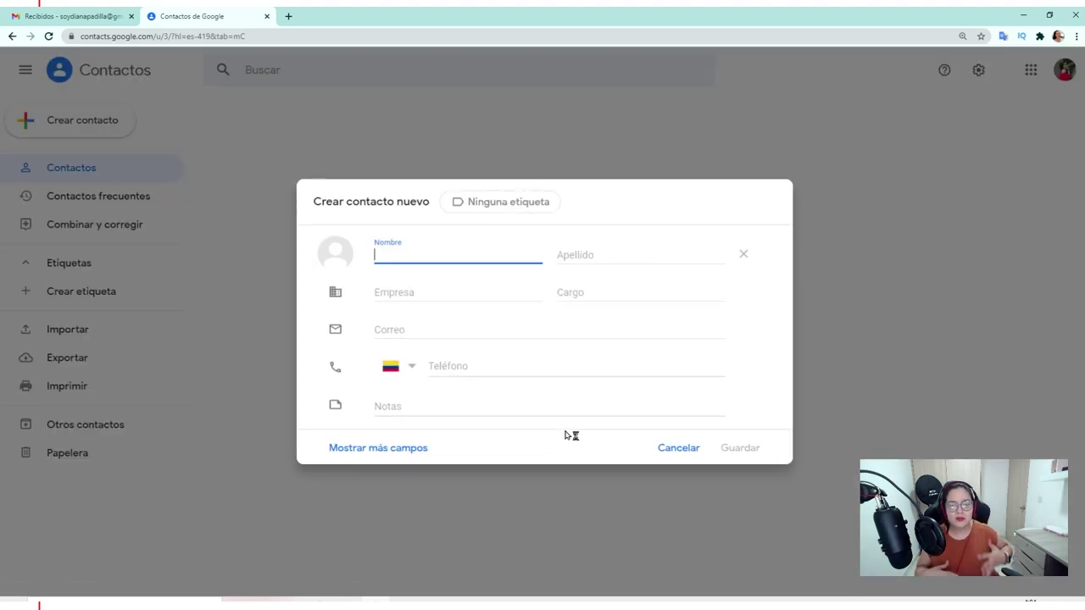
{"action": "left_click", "coordinate": [662, 450]}
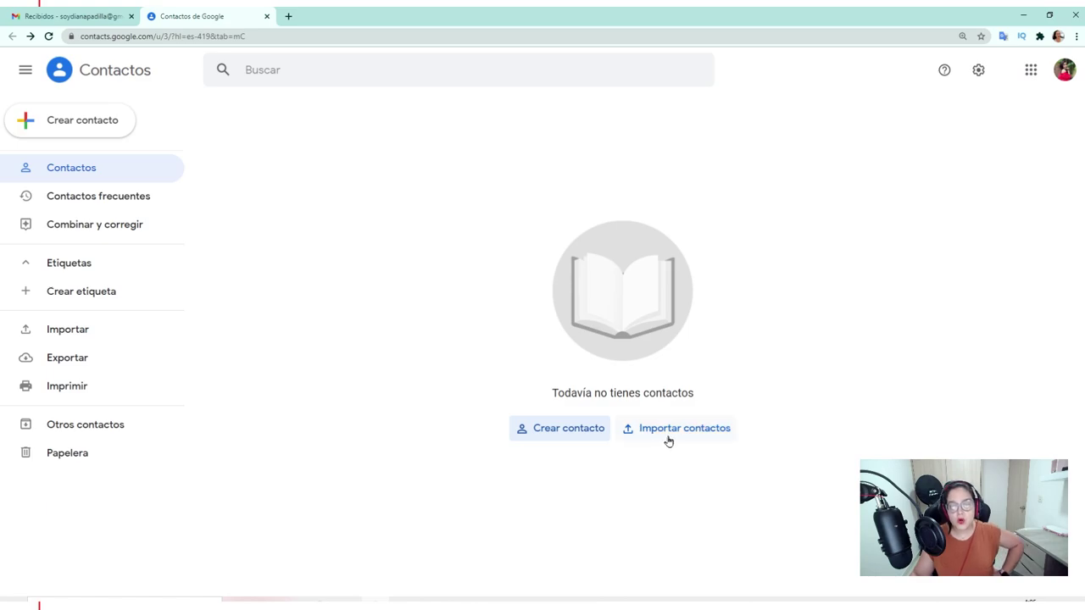
{"action": "left_click", "coordinate": [700, 437]}
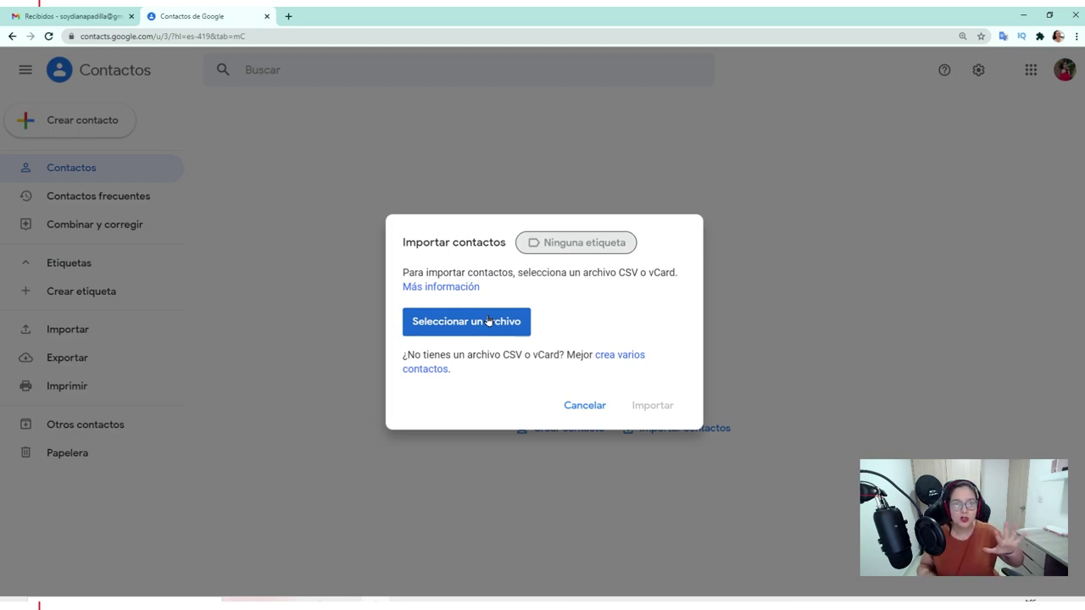
{"action": "left_click", "coordinate": [619, 356]}
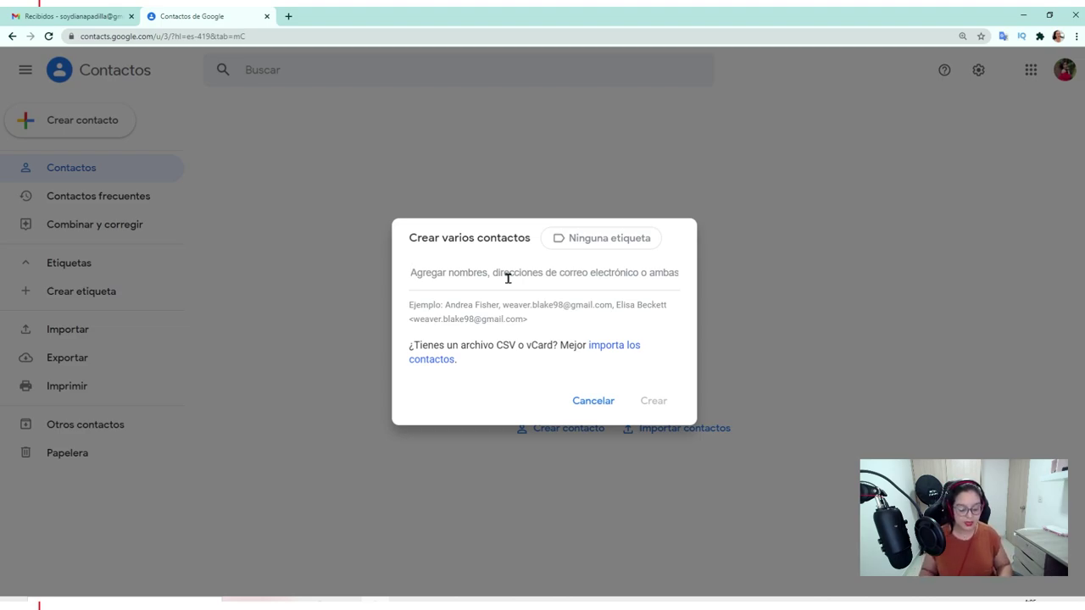
{"action": "key", "text": "ctrl+v"}
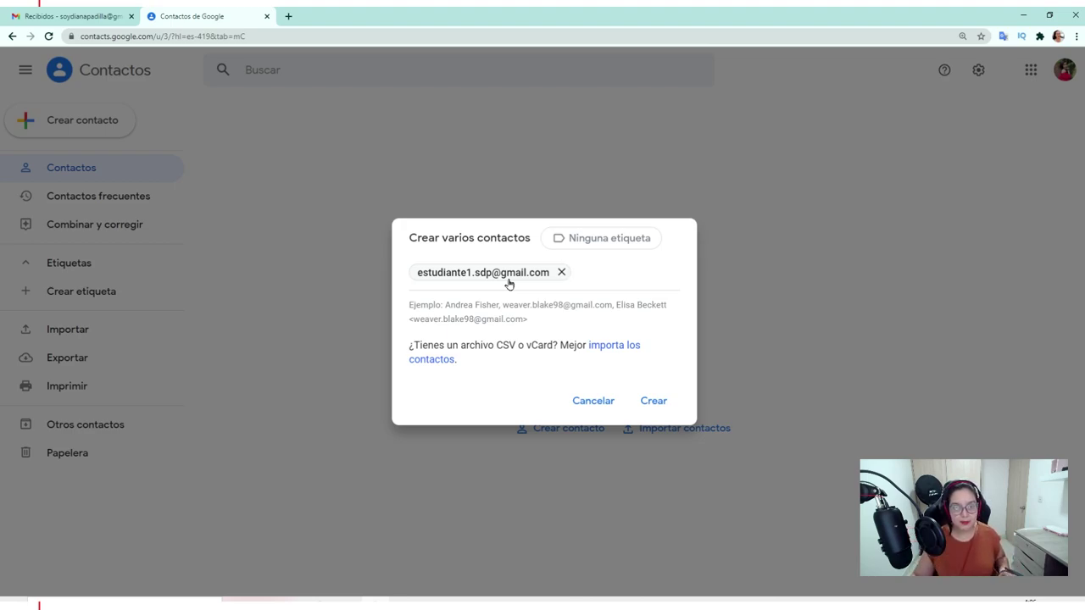
{"action": "left_click", "coordinate": [526, 274]}
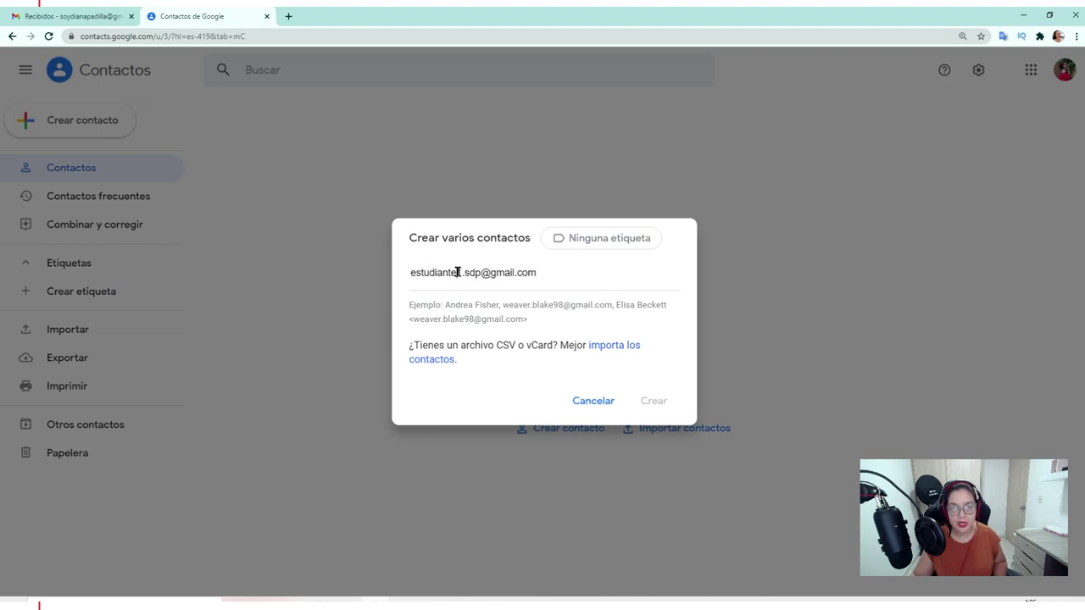
{"action": "left_click", "coordinate": [571, 276]}
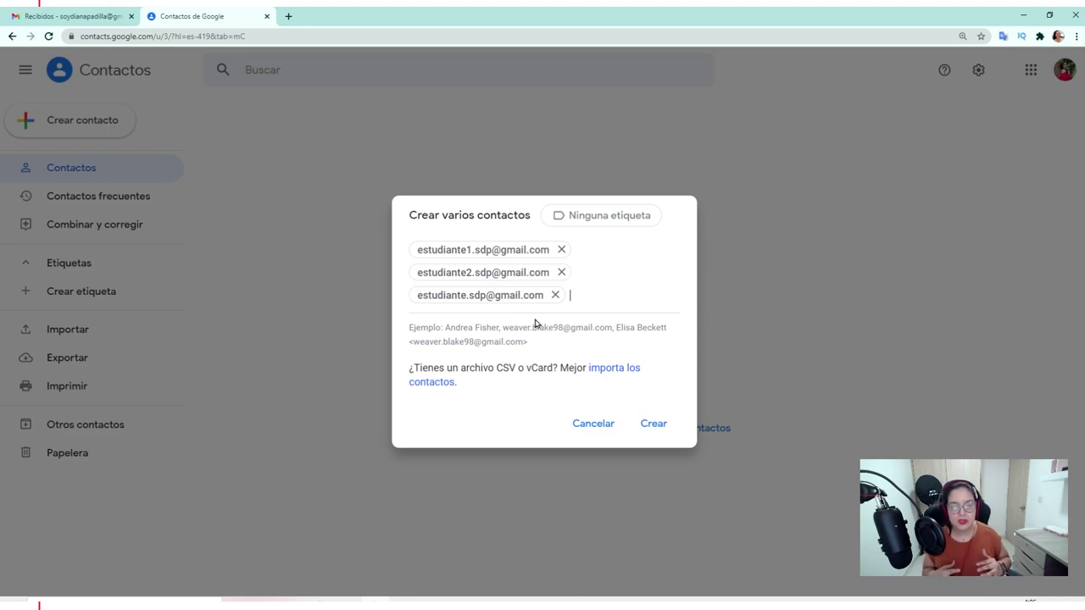
- Assign the new label "Secundaria1" to the three entered addresses and create the contacts
{"action": "left_click", "coordinate": [563, 217]}
{"action": "left_click", "coordinate": [597, 246]}
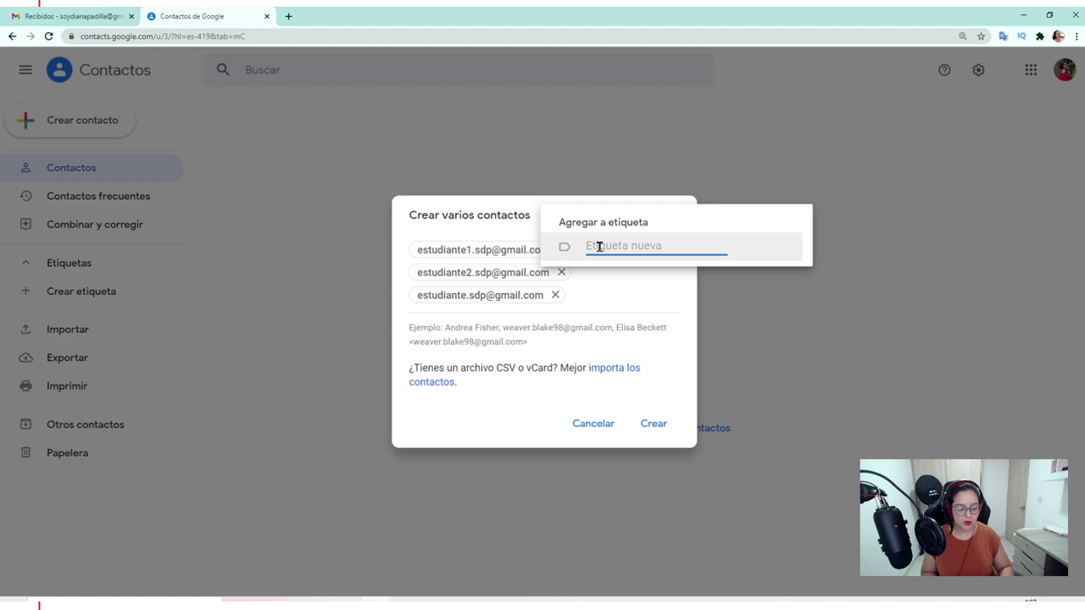
{"action": "type", "text": "Se"}
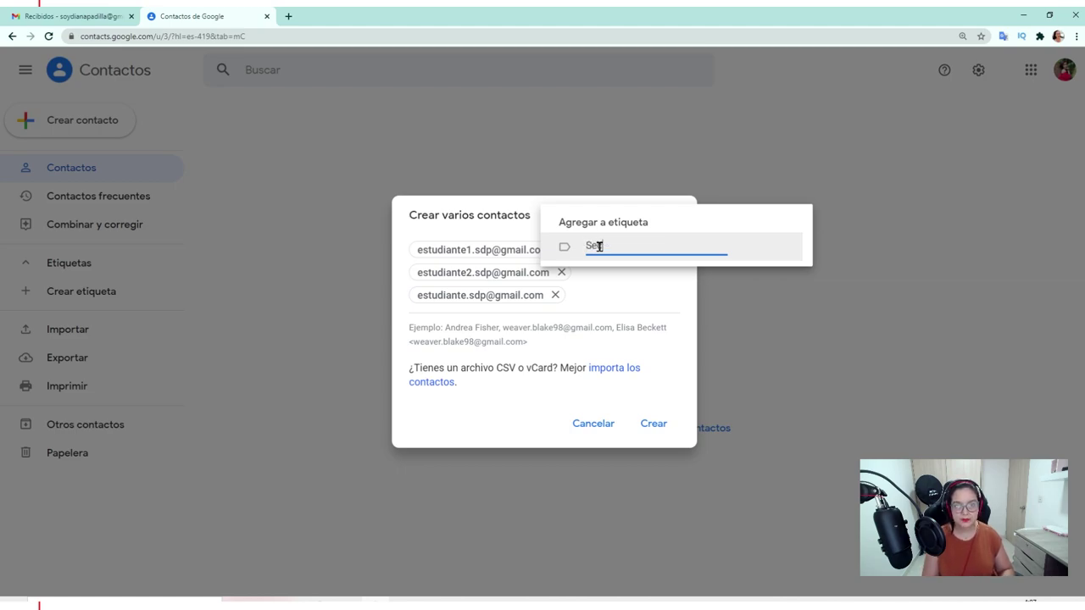
{"action": "type", "text": "cundaria1"}
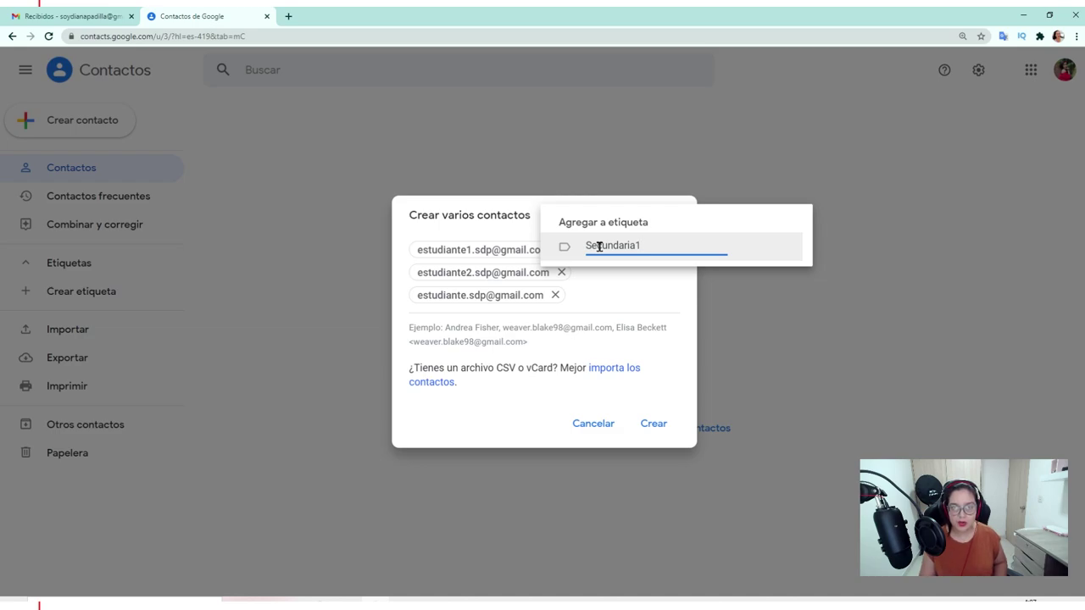
{"action": "key", "text": "Return"}
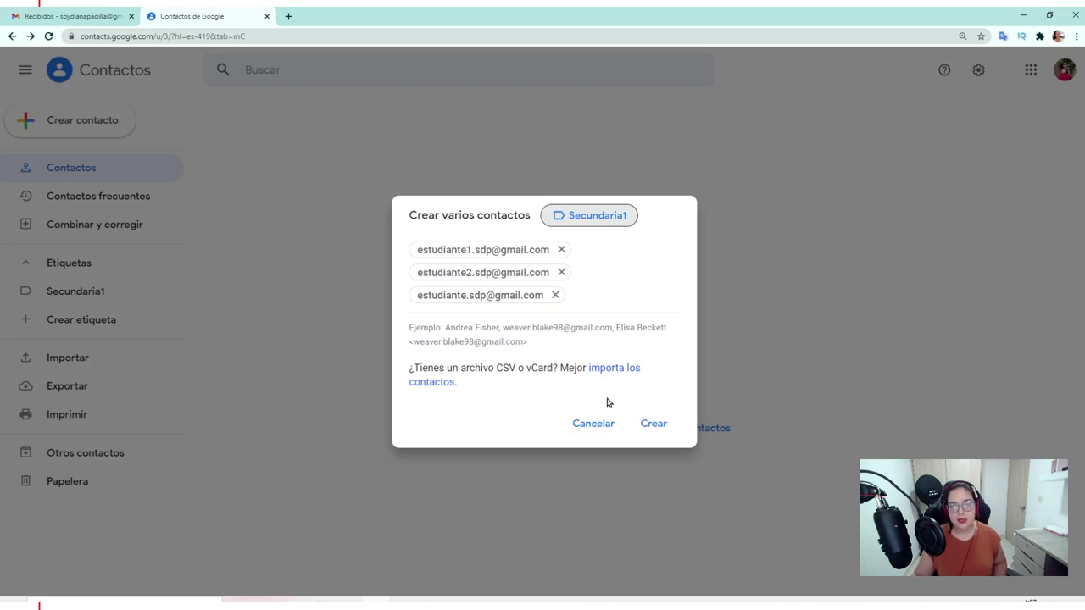
{"action": "left_click", "coordinate": [646, 424]}
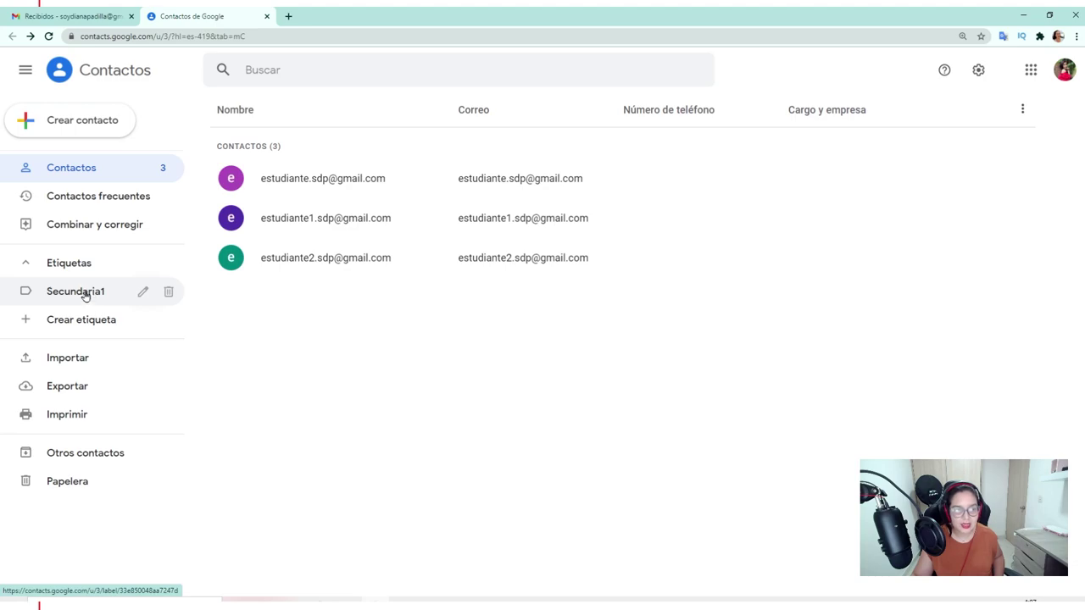
- Rename the Secundaria1 label as "Secundaria P1" and display its contacts
{"action": "left_click", "coordinate": [143, 293]}
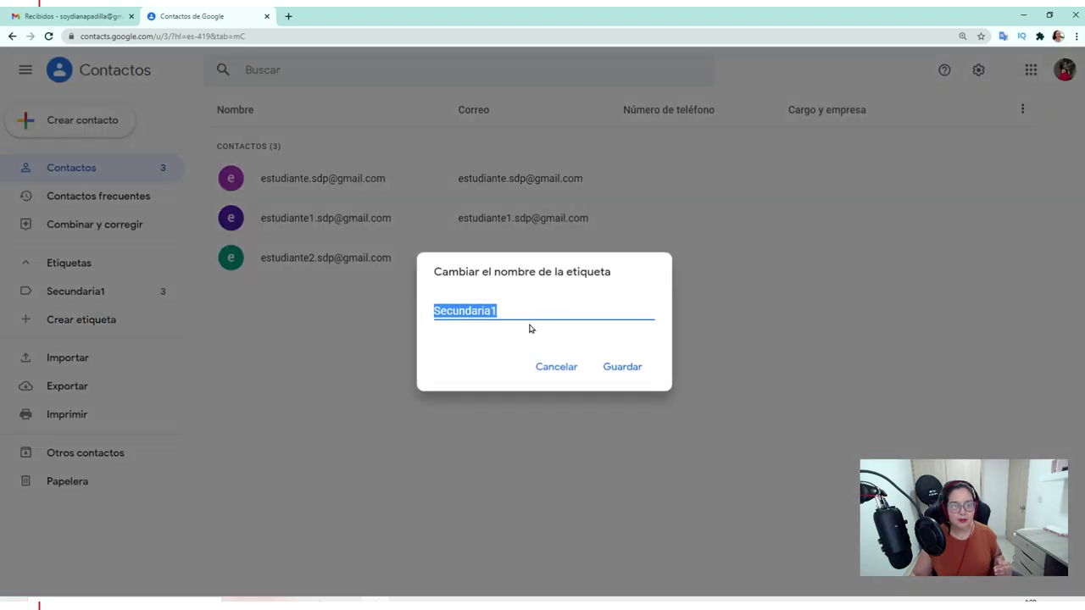
{"action": "left_click", "coordinate": [523, 308]}
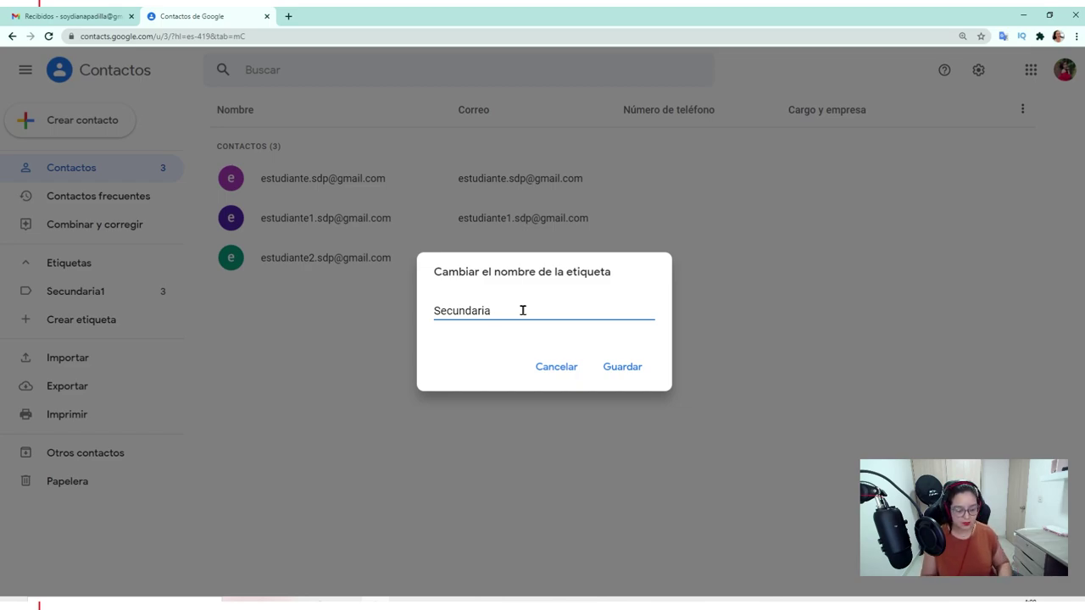
{"action": "type", "text": "P1"}
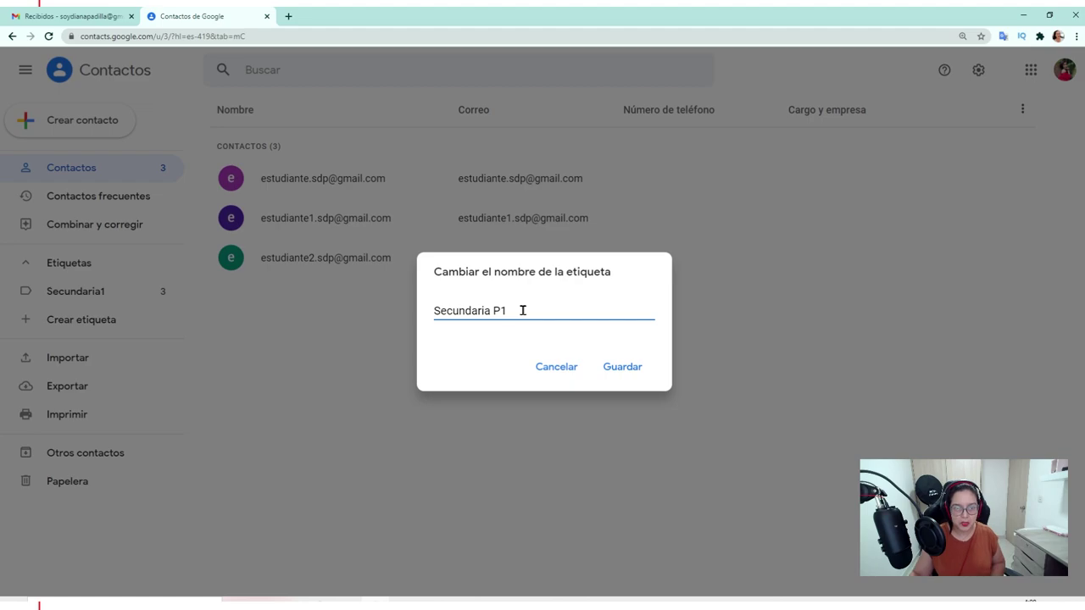
{"action": "left_click", "coordinate": [633, 372]}
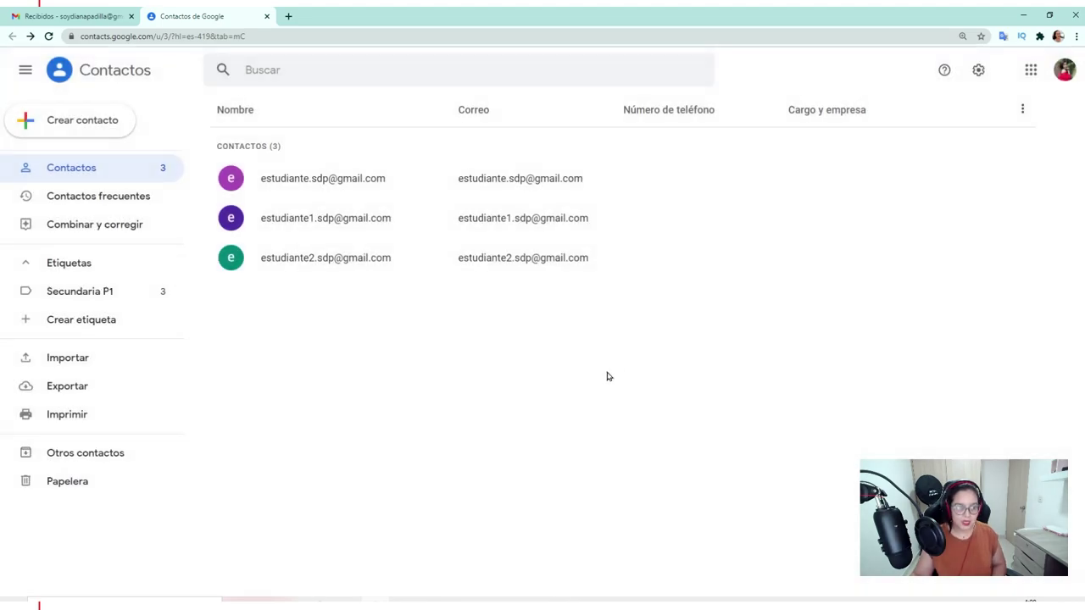
{"action": "left_click", "coordinate": [32, 296]}
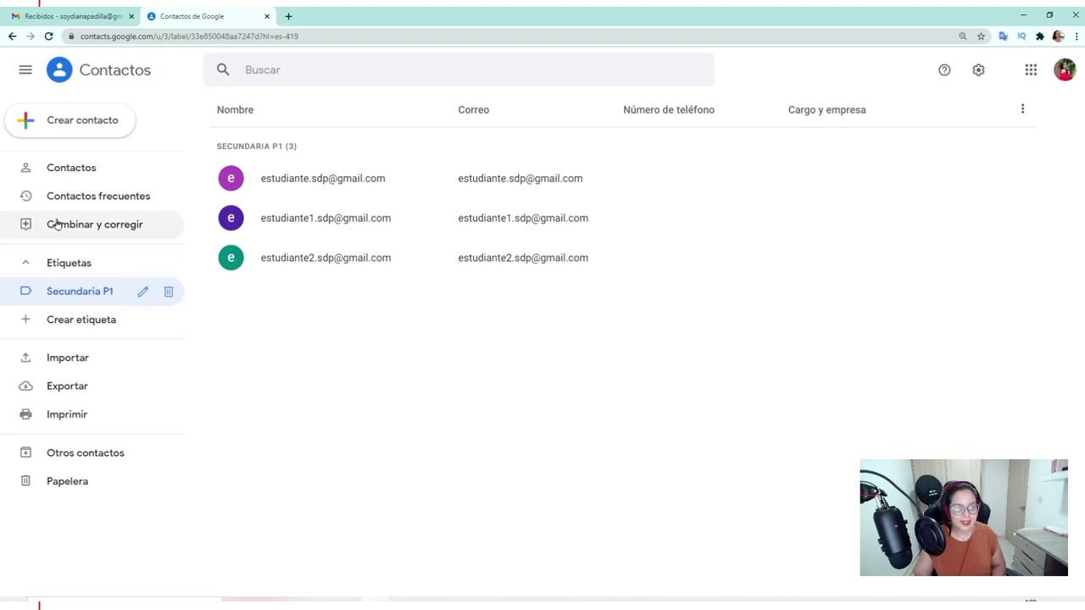
- Create a second contact label named "Secundaria p2"
{"action": "left_click", "coordinate": [70, 321]}
{"action": "type", "text": "Secundaria p2"}
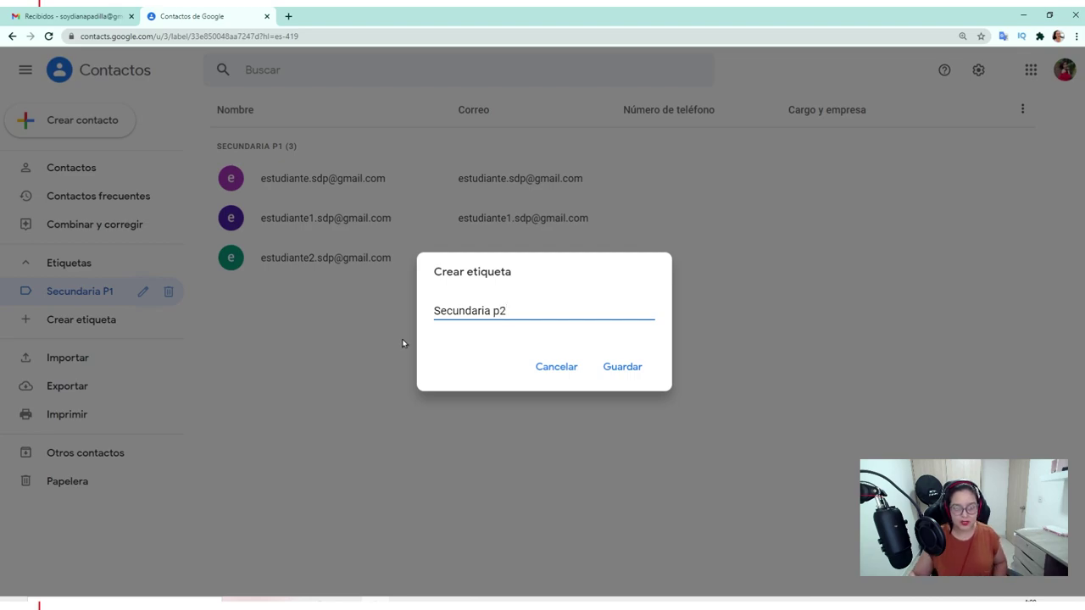
{"action": "left_click", "coordinate": [615, 365]}
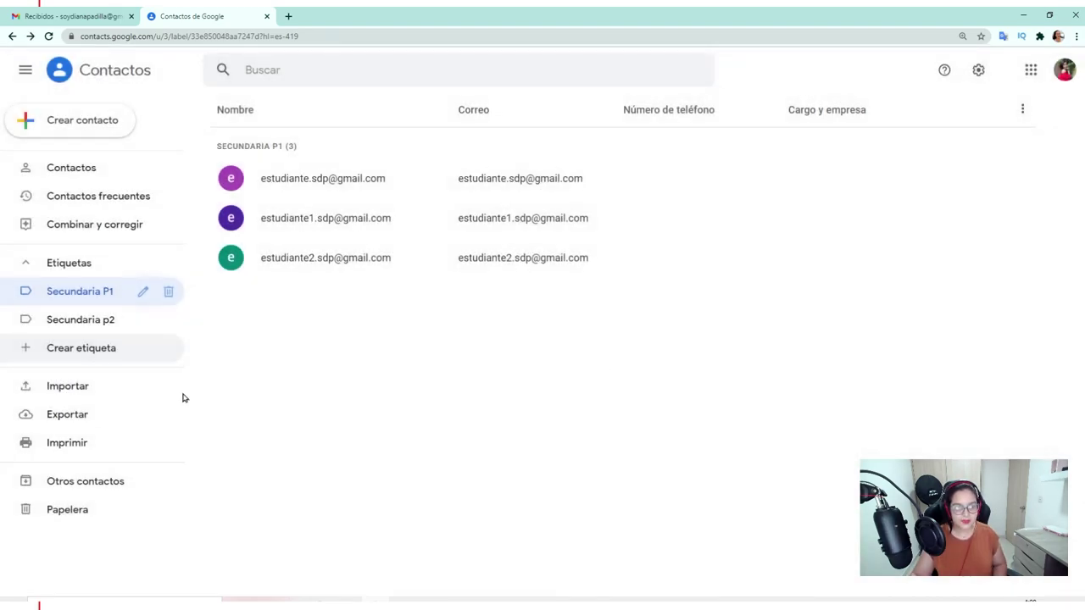
{"action": "left_click", "coordinate": [106, 321]}
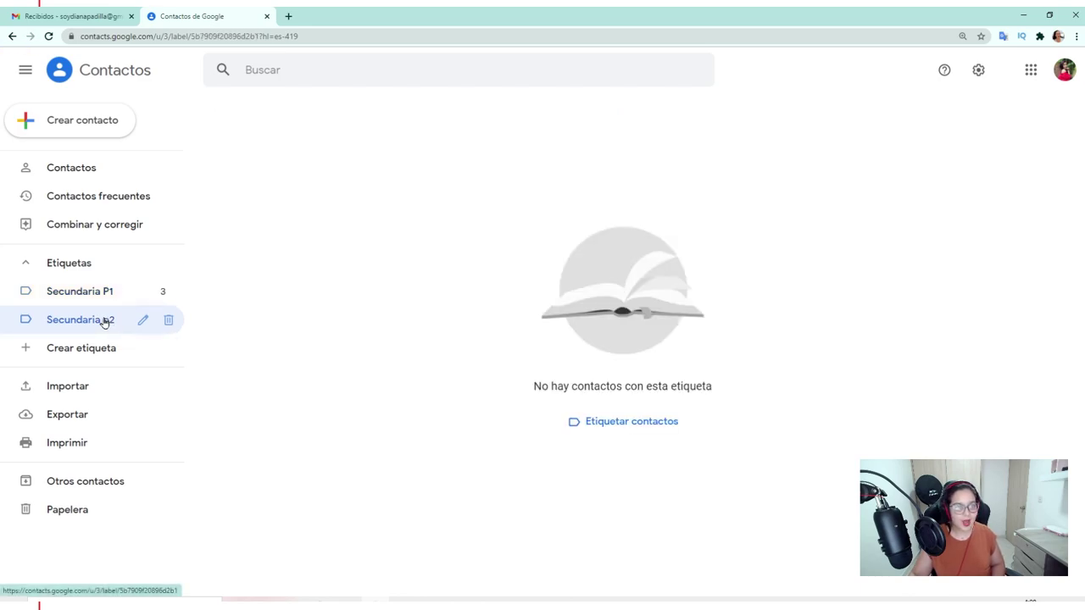
{"action": "left_click", "coordinate": [598, 426]}
{"action": "left_click", "coordinate": [812, 204]}
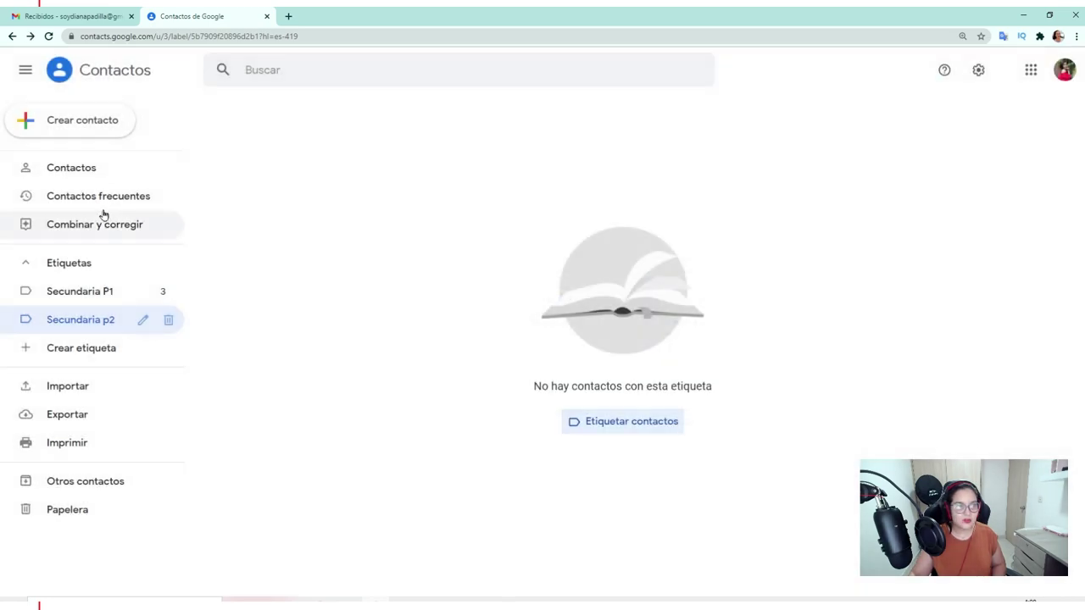
- Add the label Secundaria p2 to only the first contact in the full contact list, keeping its Secundaria P1 label
{"action": "left_click", "coordinate": [79, 169]}
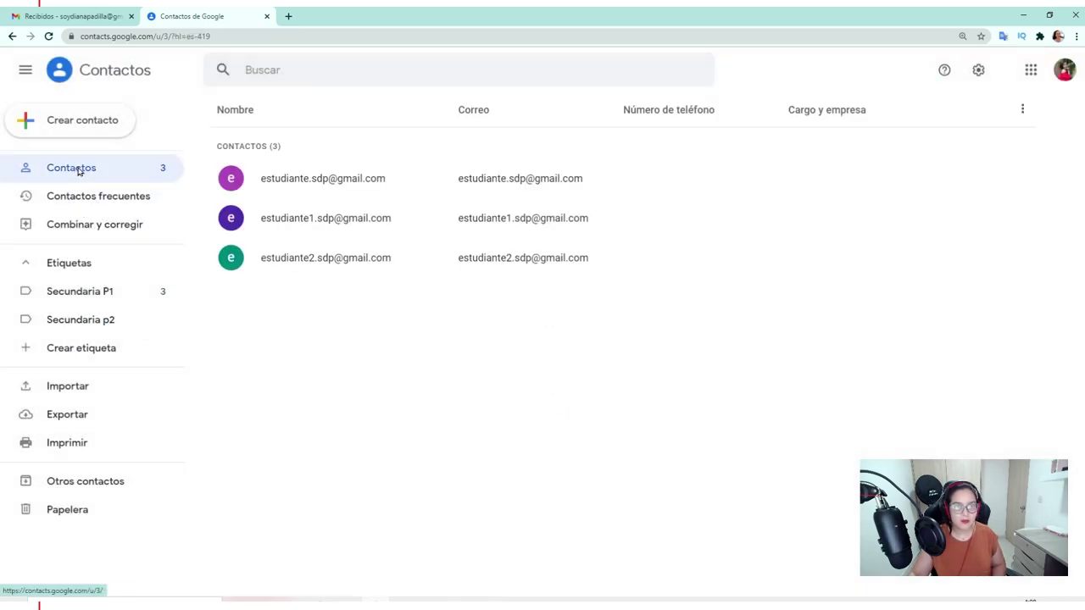
{"action": "left_click", "coordinate": [230, 179]}
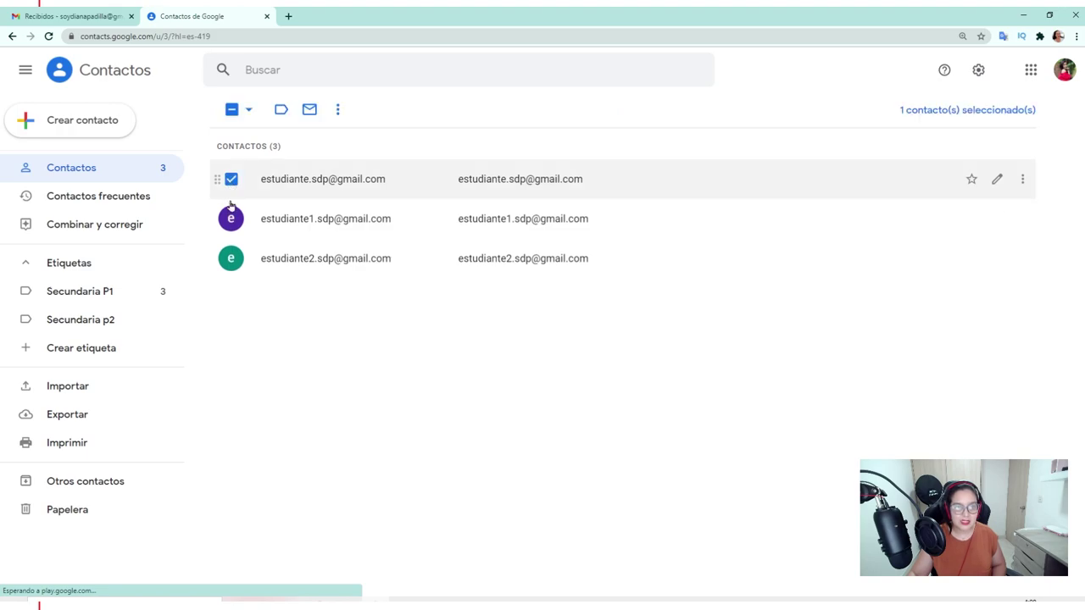
{"action": "left_click", "coordinate": [230, 219]}
{"action": "left_click", "coordinate": [231, 258]}
{"action": "left_click", "coordinate": [231, 218]}
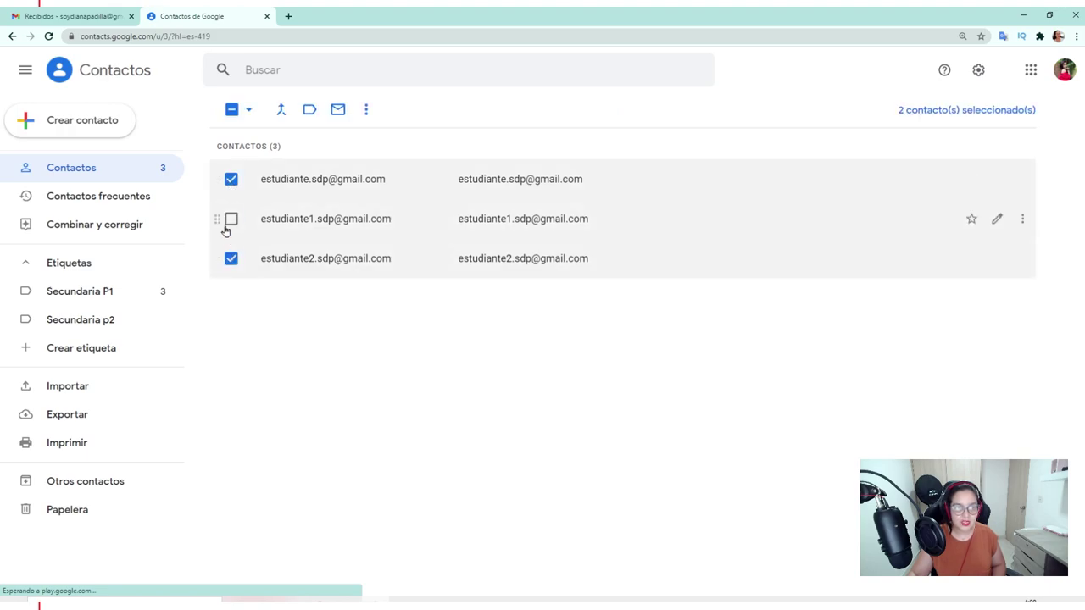
{"action": "left_click", "coordinate": [230, 256]}
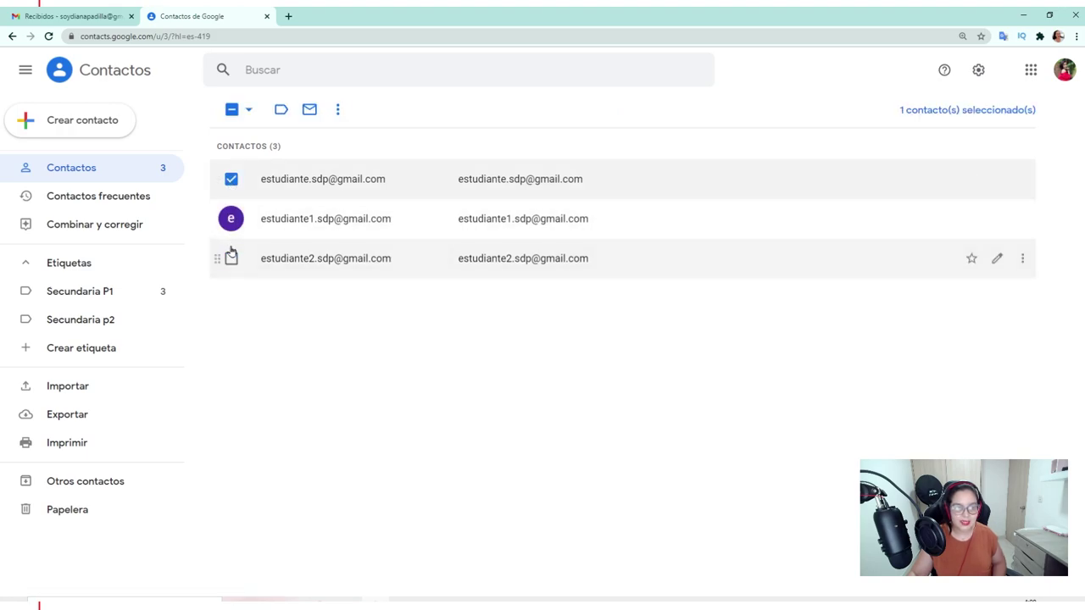
{"action": "left_click", "coordinate": [278, 110]}
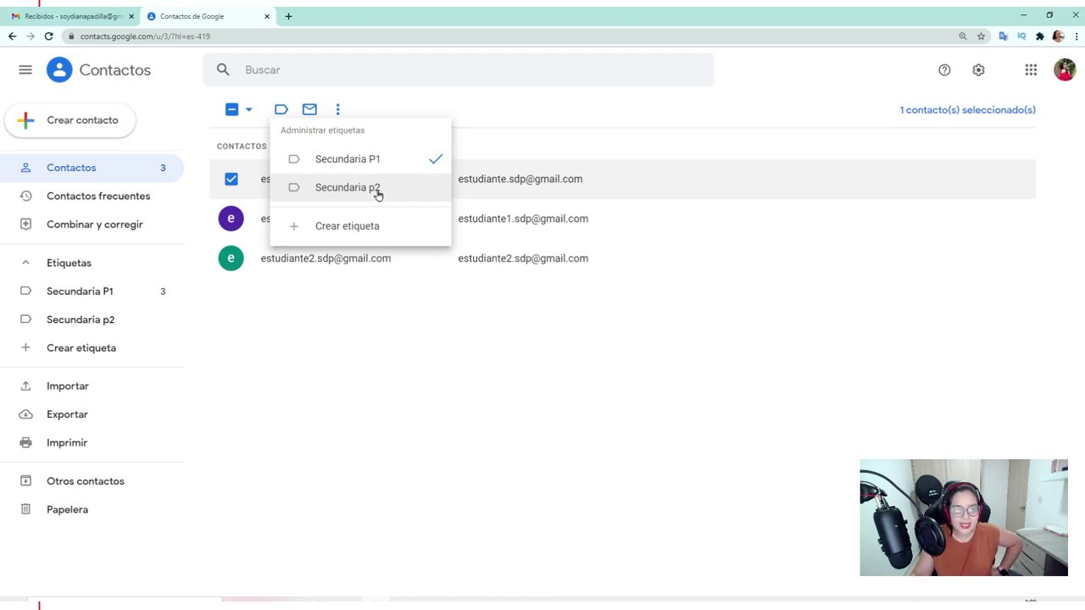
{"action": "left_click", "coordinate": [343, 332]}
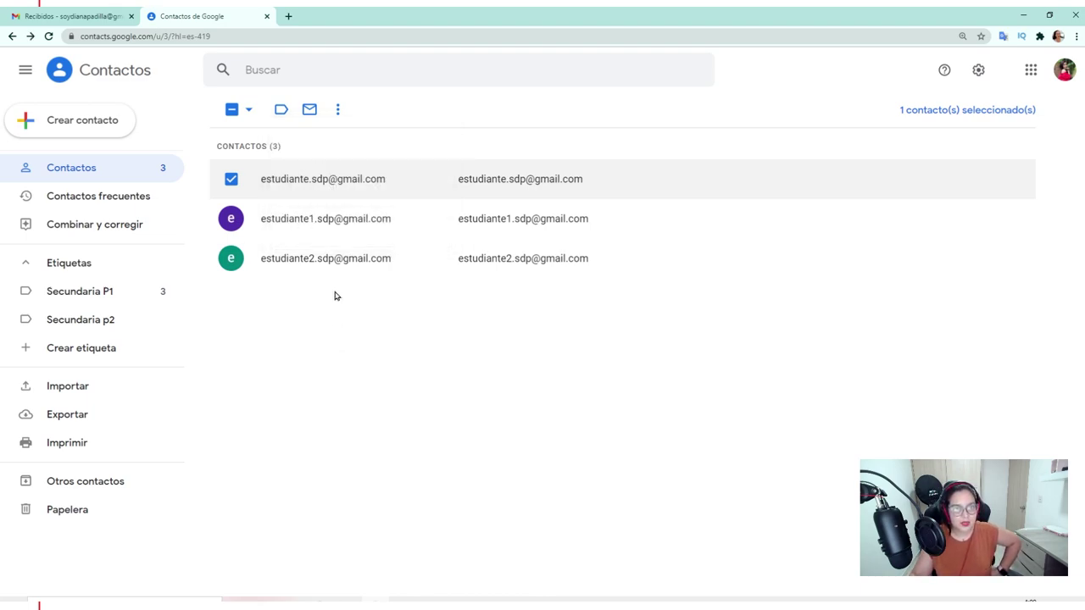
{"action": "left_click", "coordinate": [282, 110]}
{"action": "left_click", "coordinate": [324, 189]}
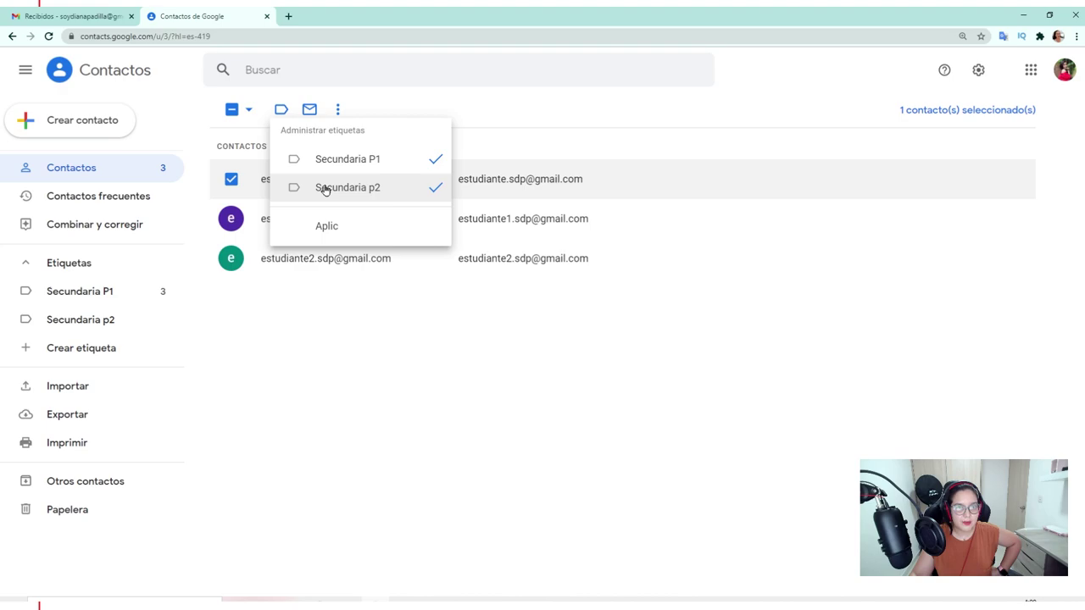
{"action": "left_click", "coordinate": [344, 165]}
{"action": "left_click", "coordinate": [345, 169]}
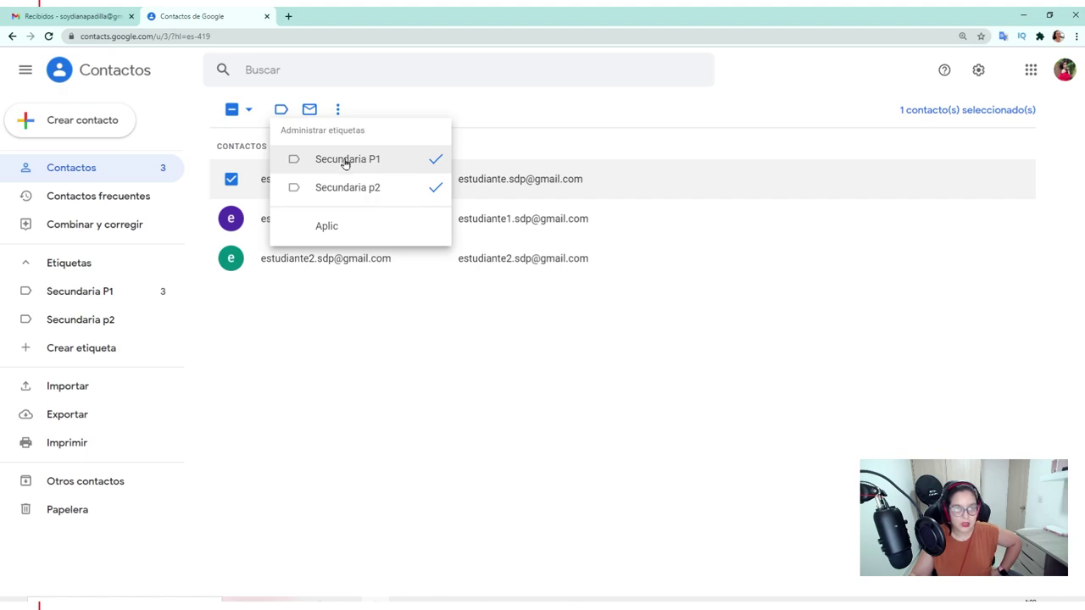
{"action": "left_click", "coordinate": [327, 227]}
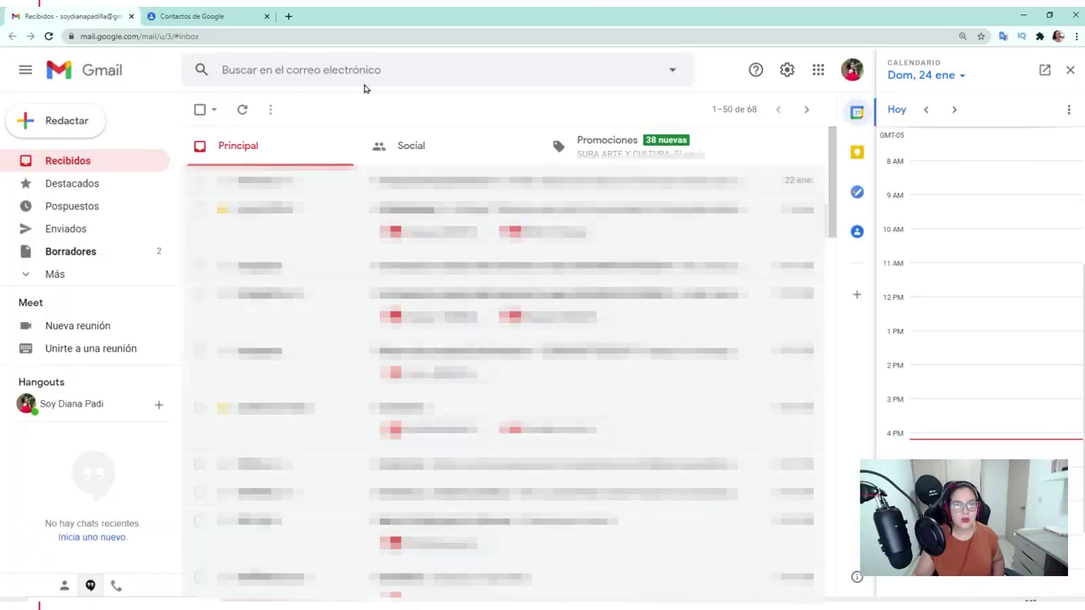
- Start a new email and add all contacts of the Secundaria P1 label as direct recipients
{"action": "left_click", "coordinate": [68, 121]}
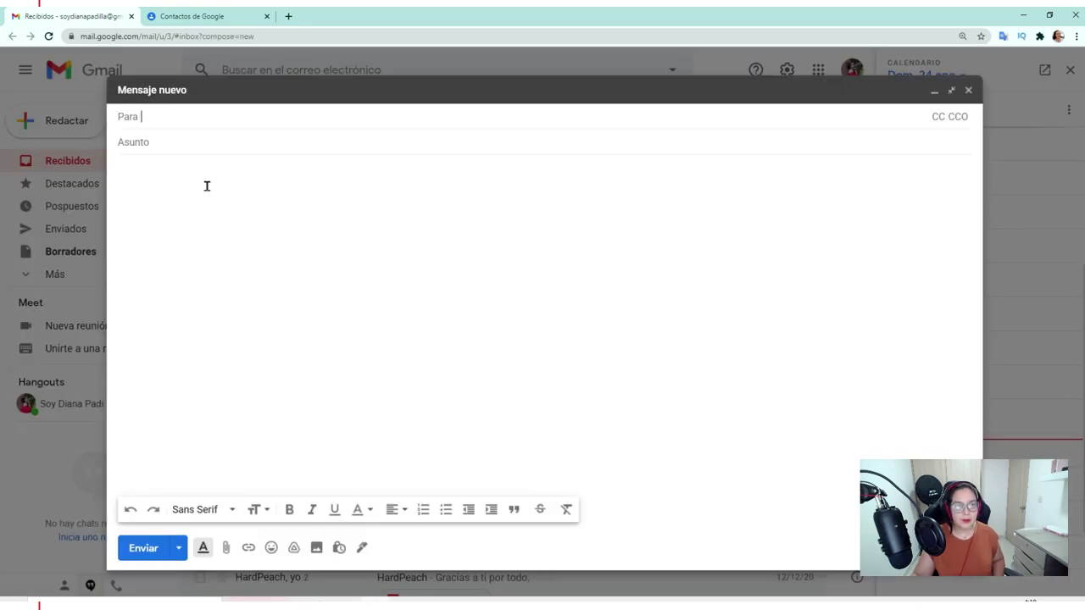
{"action": "type", "text": "secu"}
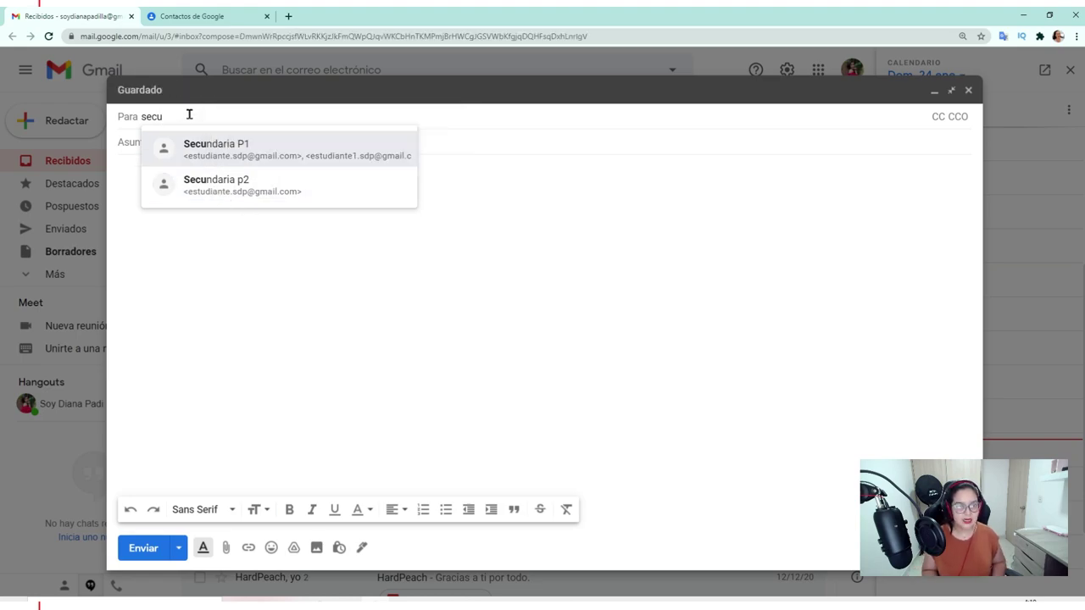
{"action": "key", "text": "BackSpace"}
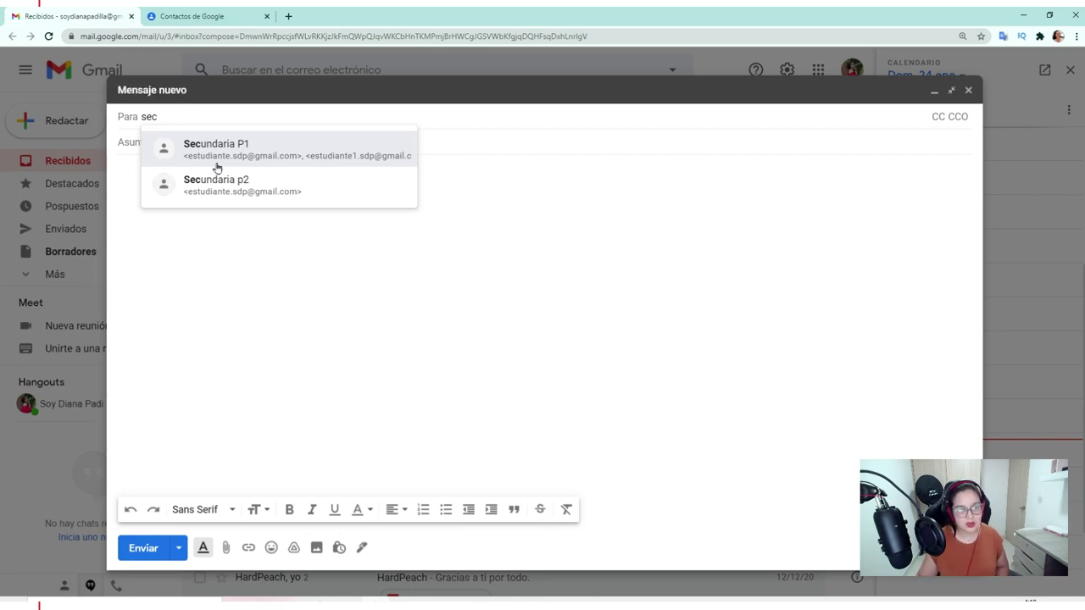
{"action": "mouse_move", "coordinate": [255, 186]}
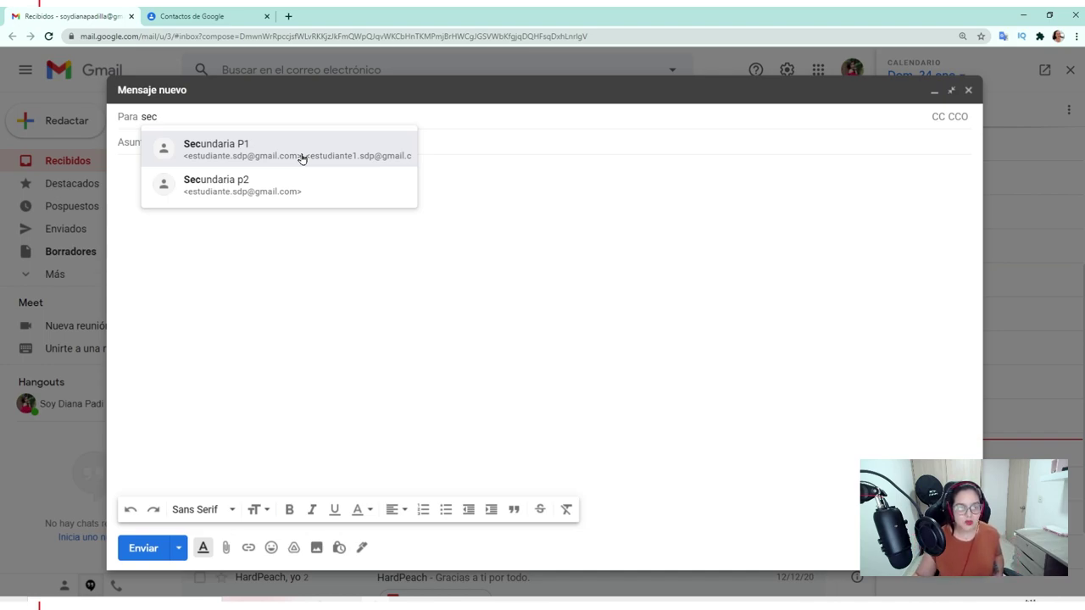
{"action": "left_click", "coordinate": [208, 151]}
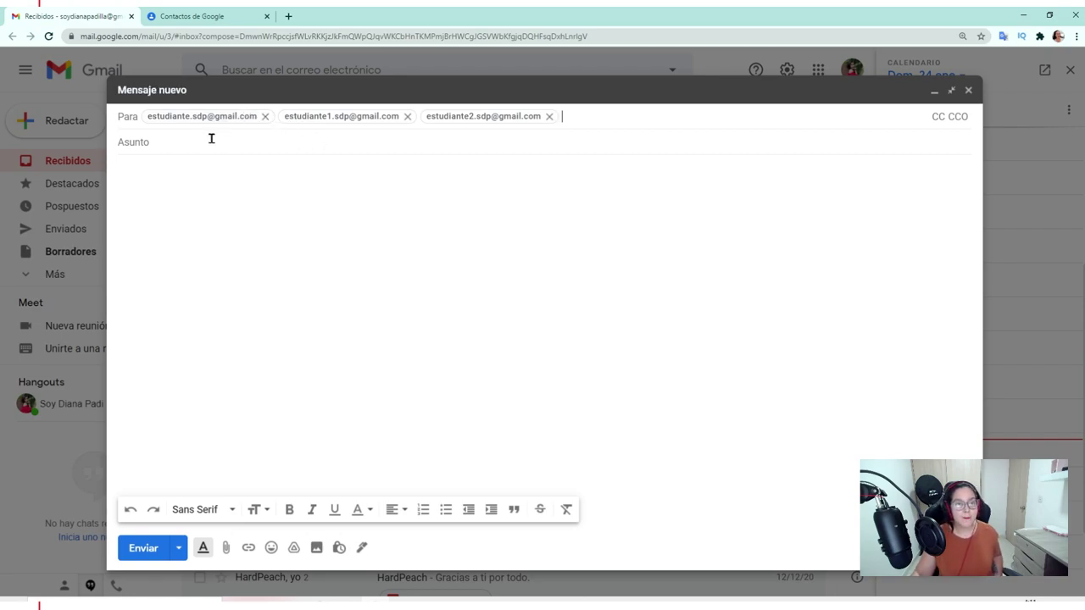
{"action": "mouse_move", "coordinate": [229, 118]}
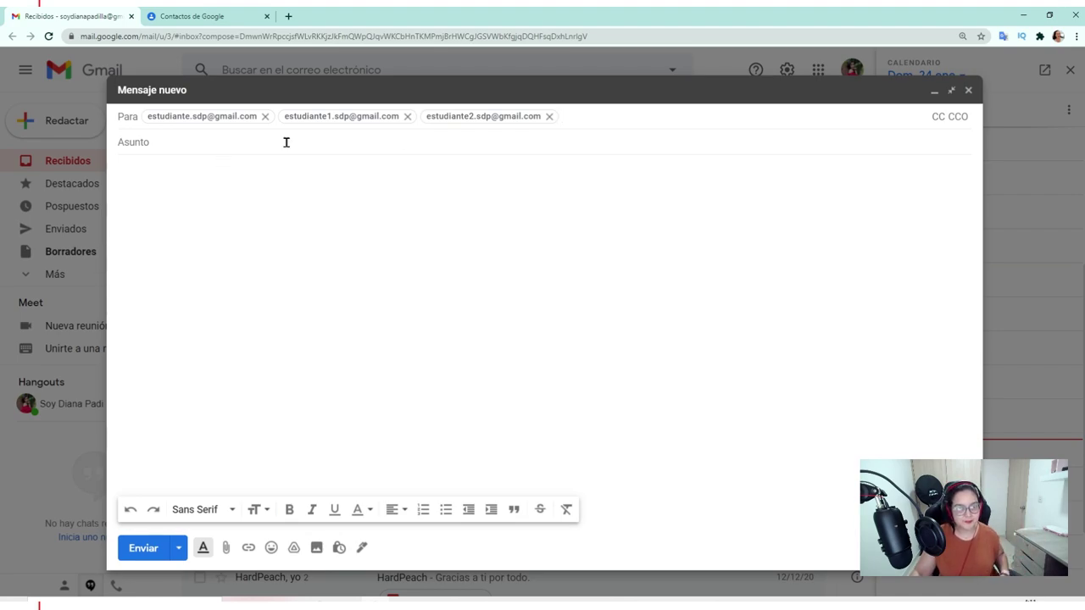
- Remove the three direct recipients and add the Secundaria P1 label's contacts as blind-copy (CCO) recipients instead
{"action": "key", "text": "BackSpace"}
{"action": "key", "text": "BackSpace"}
{"action": "key", "text": "BackSpace"}
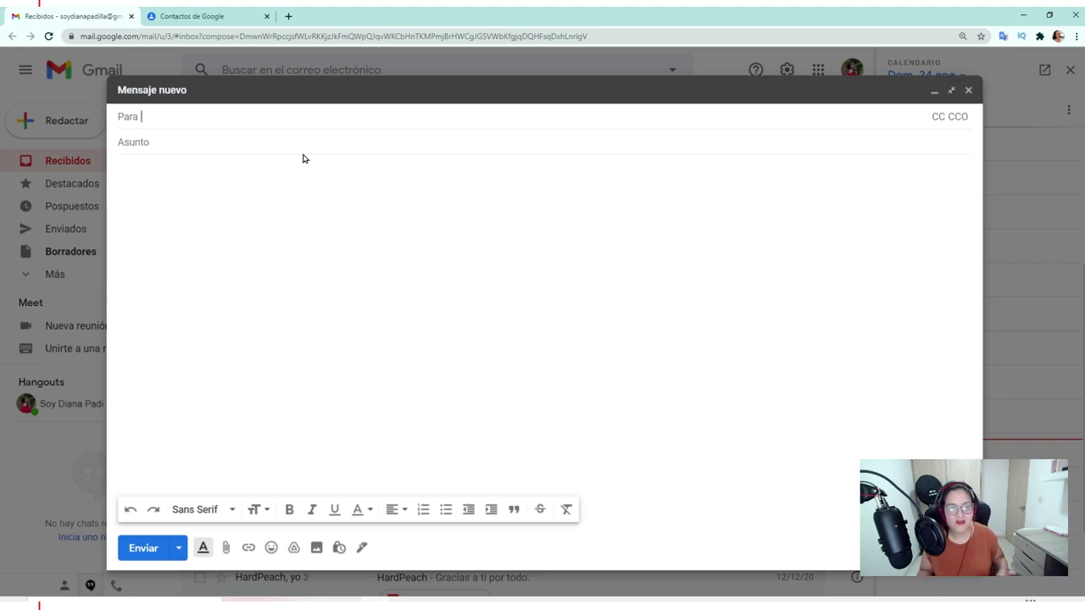
{"action": "left_click", "coordinate": [956, 118]}
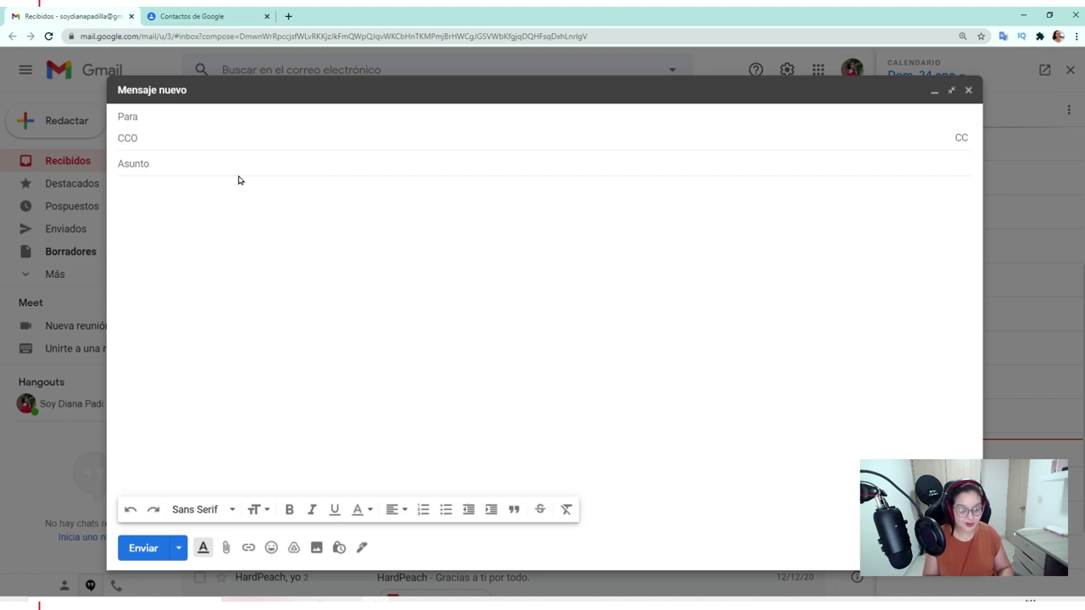
{"action": "type", "text": "sec"}
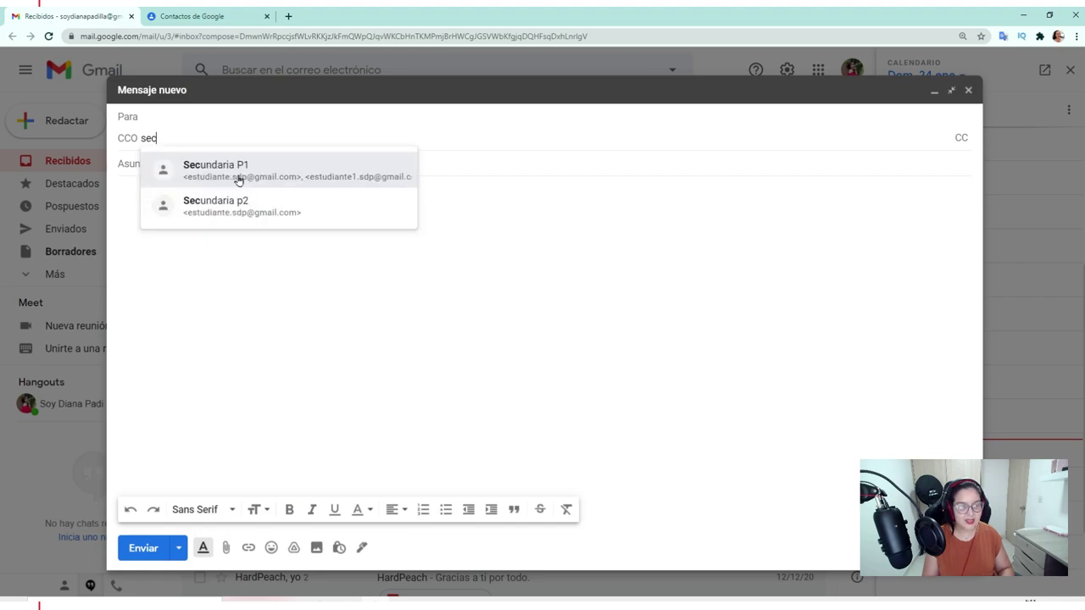
{"action": "left_click", "coordinate": [239, 180]}
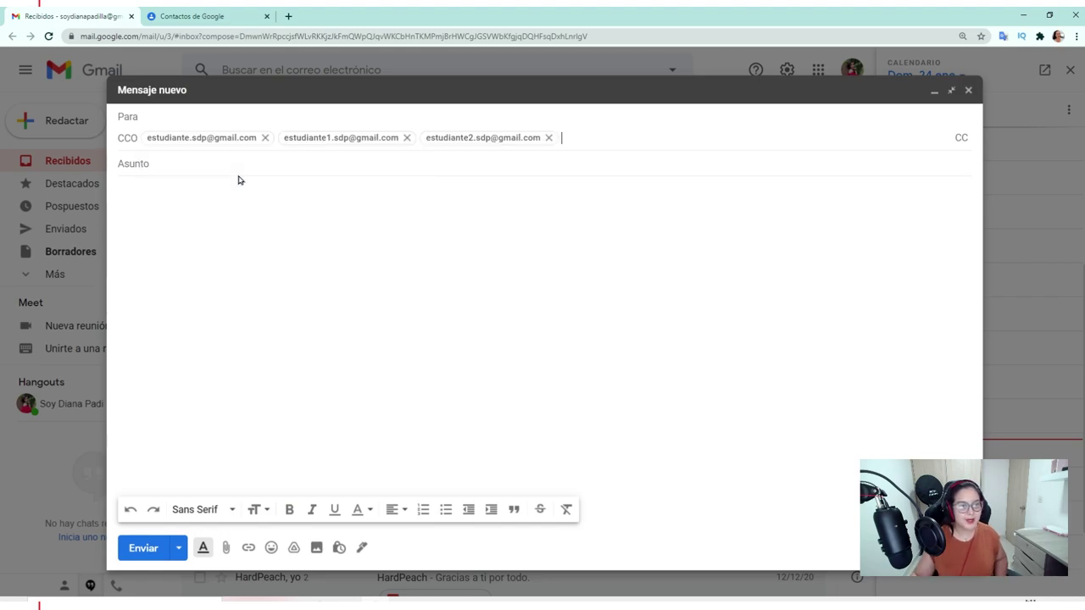
- Give the email the subject "Ejercicio" and place the cursor in the message body
{"action": "left_click", "coordinate": [174, 165]}
{"action": "type", "text": "Ejercic"}
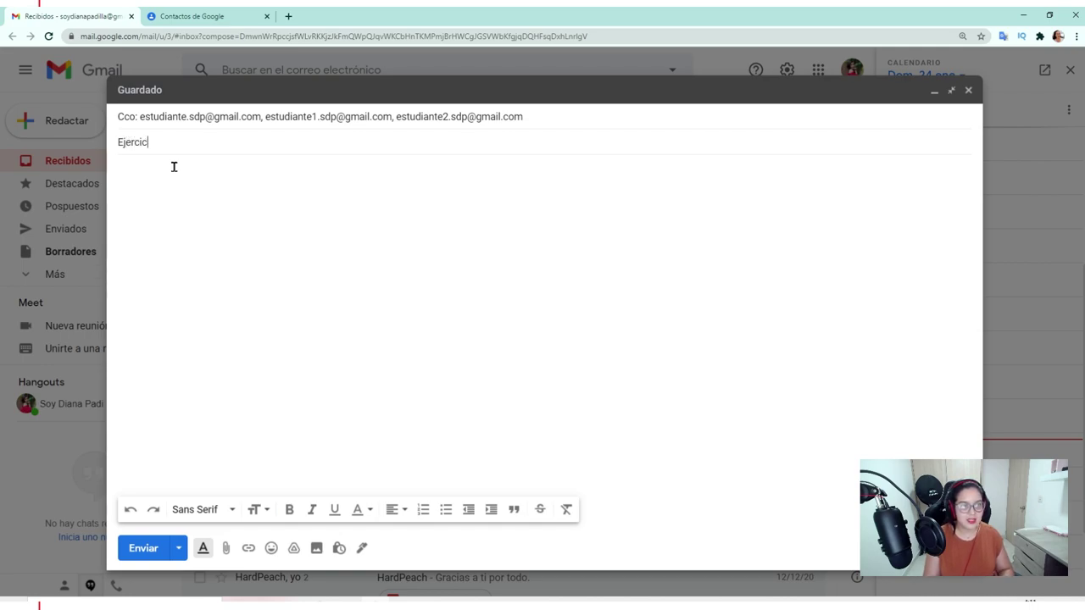
{"action": "type", "text": "io"}
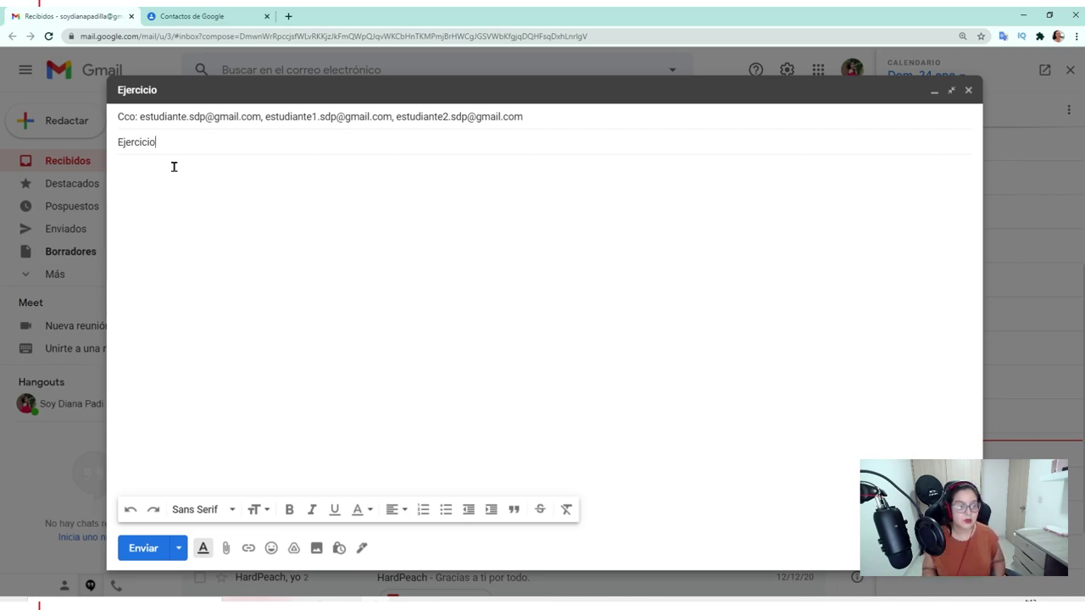
{"action": "left_click", "coordinate": [153, 194]}
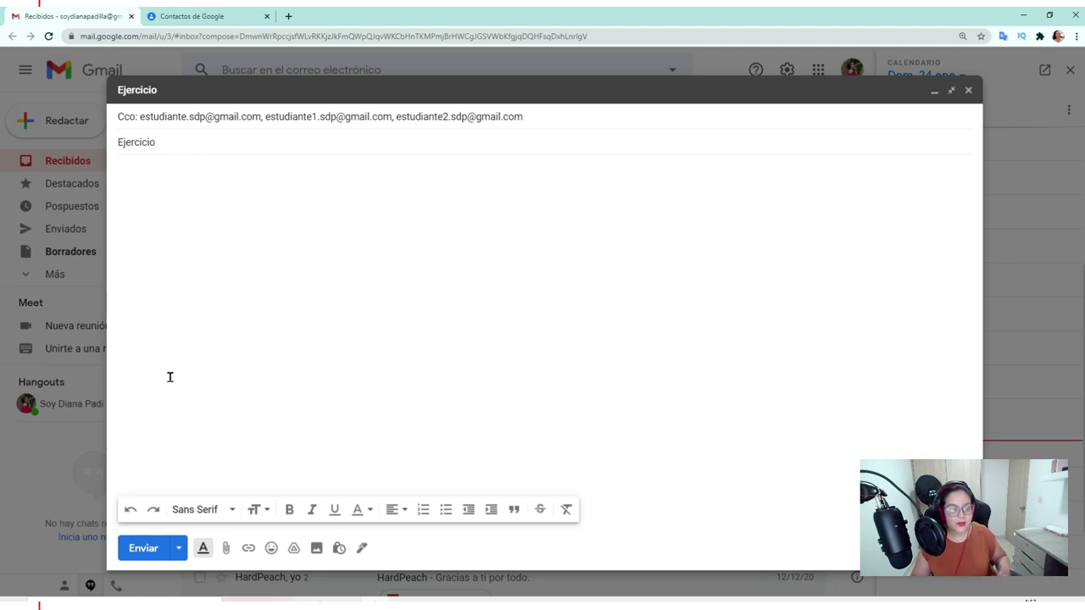